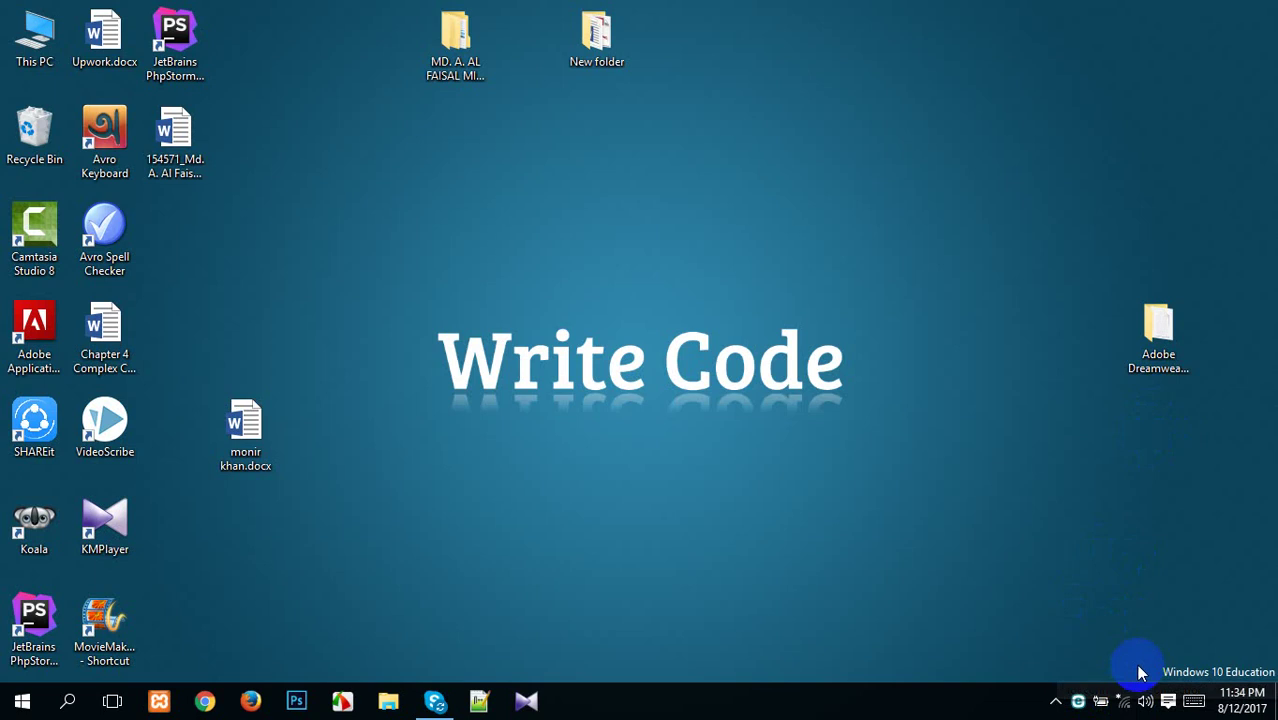
# Run Set-up.exe from the Adobe Dreamweaver CS6 subfolder inside the desktop's Adobe Dreamweaver CS6 folder.
pyautogui.doubleClick(1157, 340)
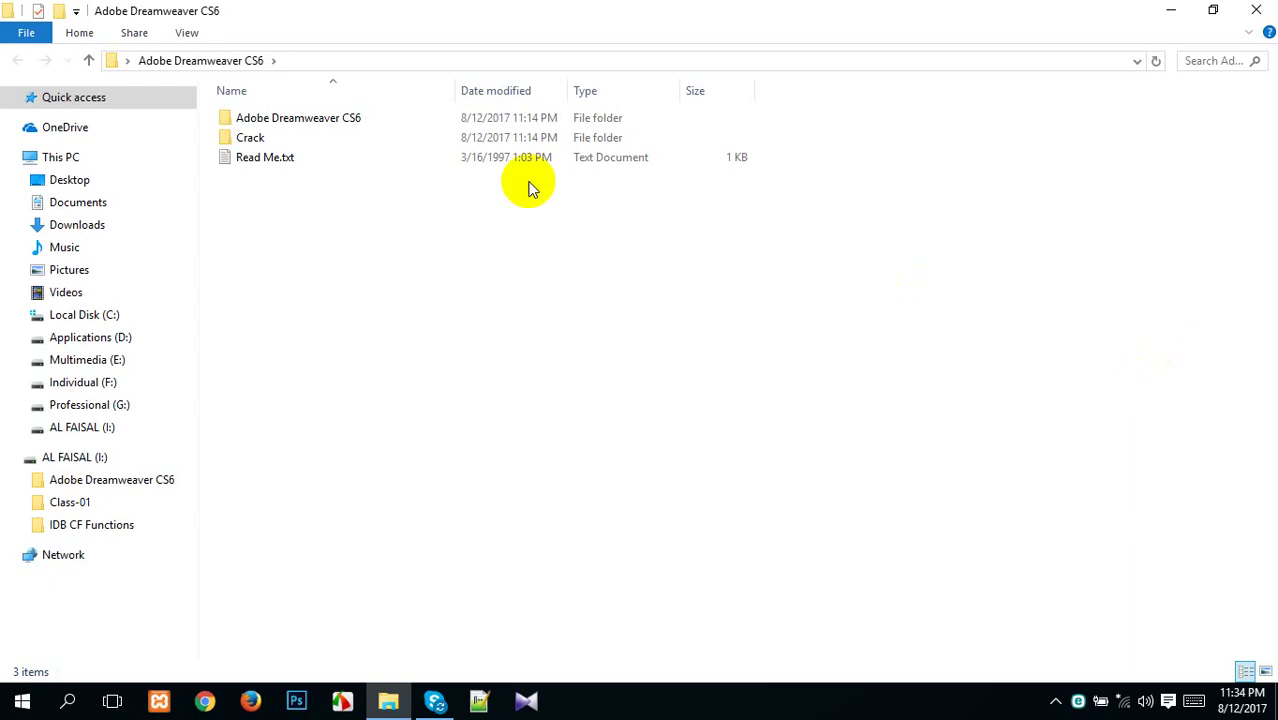
pyautogui.doubleClick(432, 120)
pyautogui.click(355, 185)
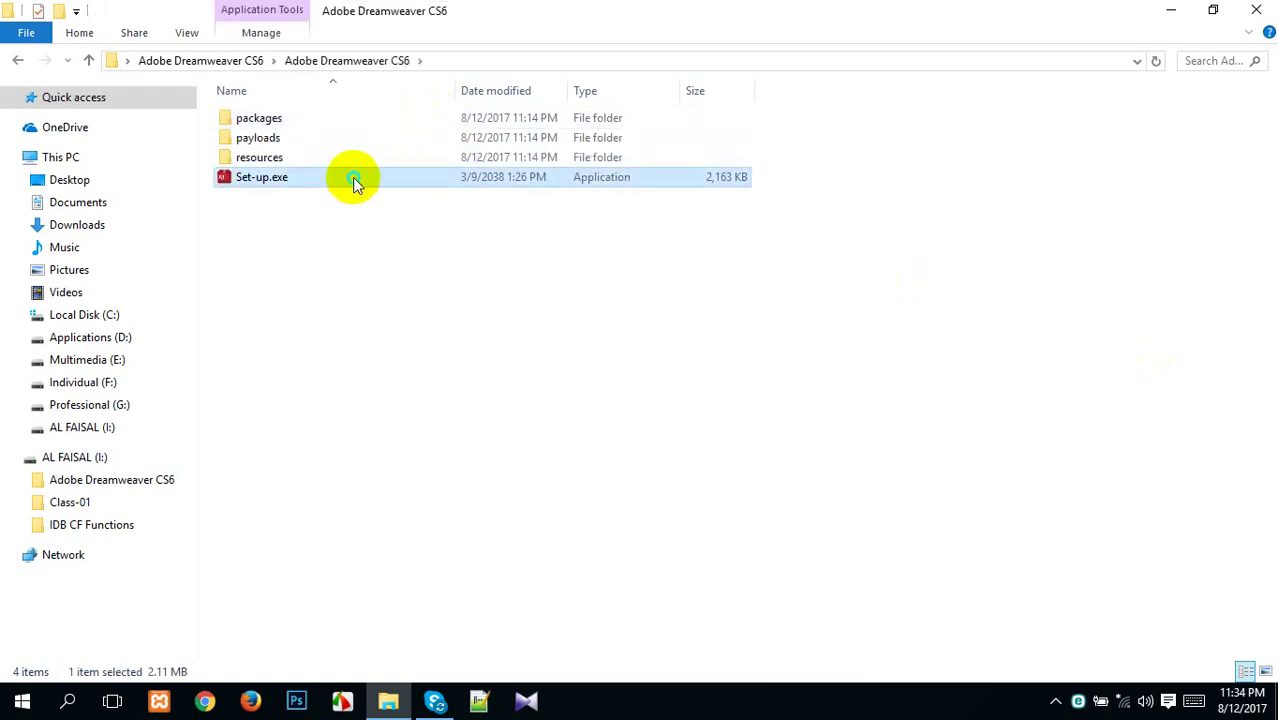
pyautogui.rightClick(353, 179)
pyautogui.click(400, 189)
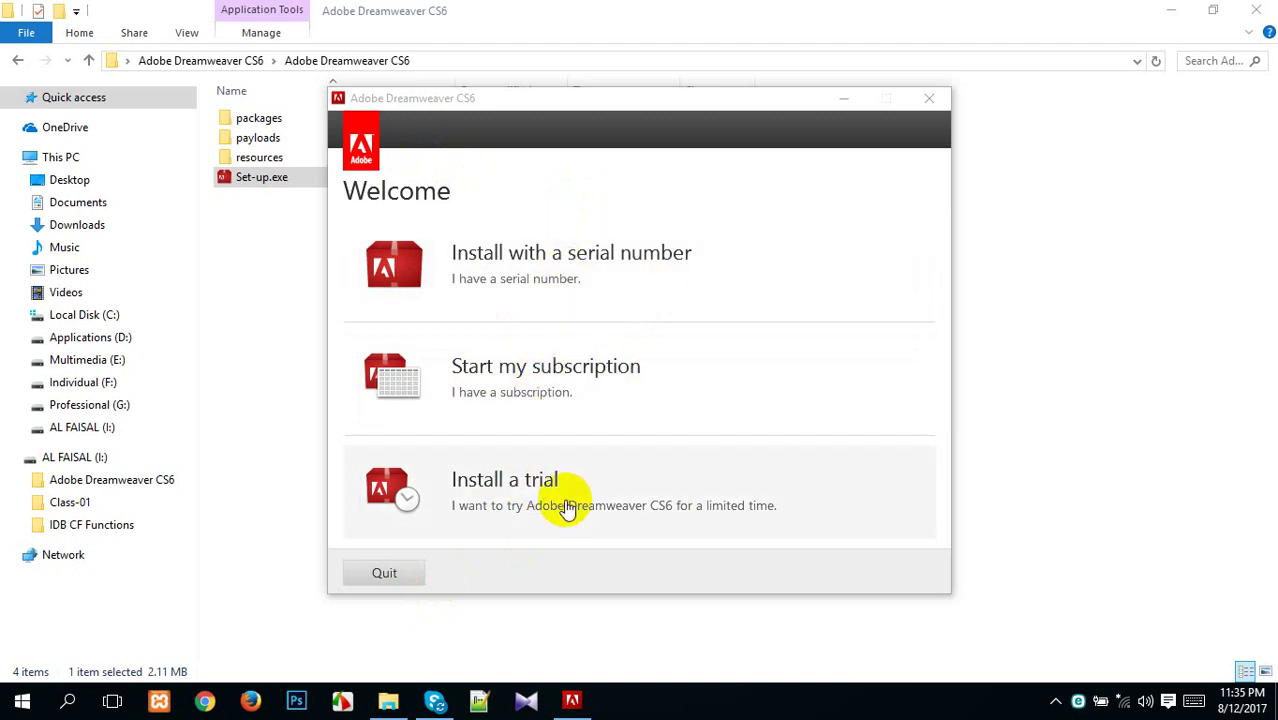
# Choose the trial installation and accept the license agreement in English (North America).
pyautogui.click(567, 508)
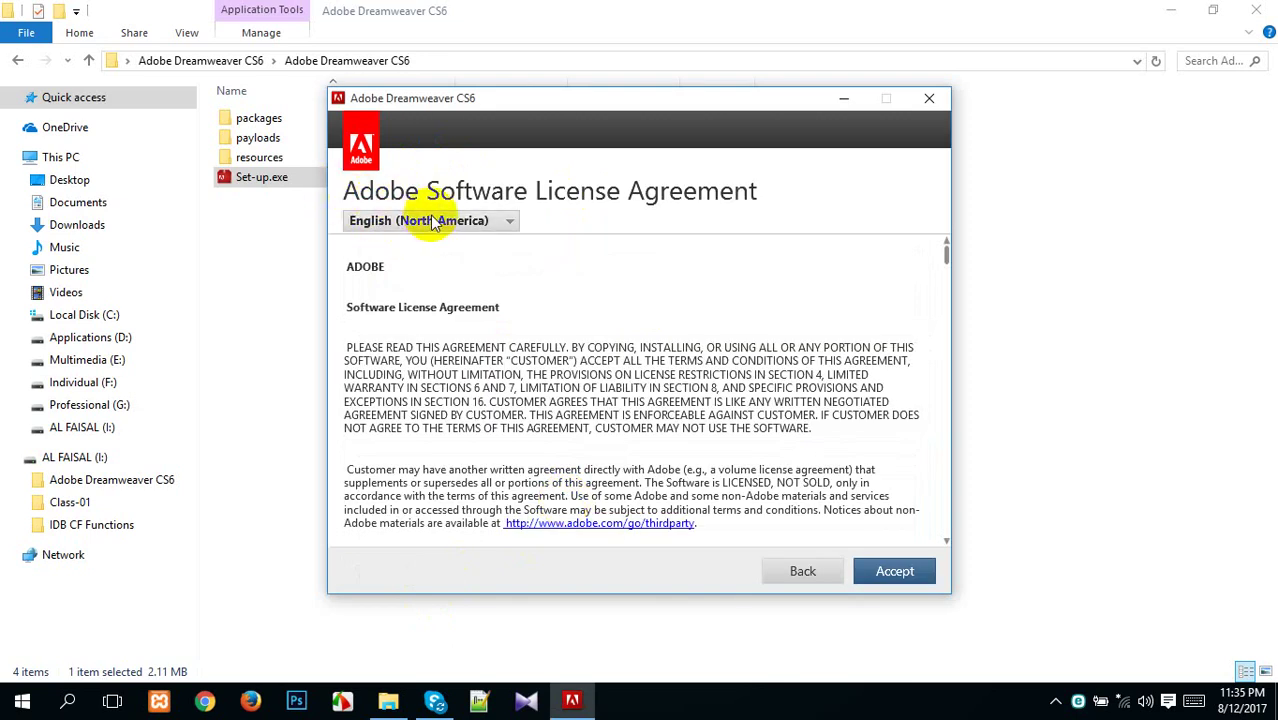
pyautogui.click(509, 222)
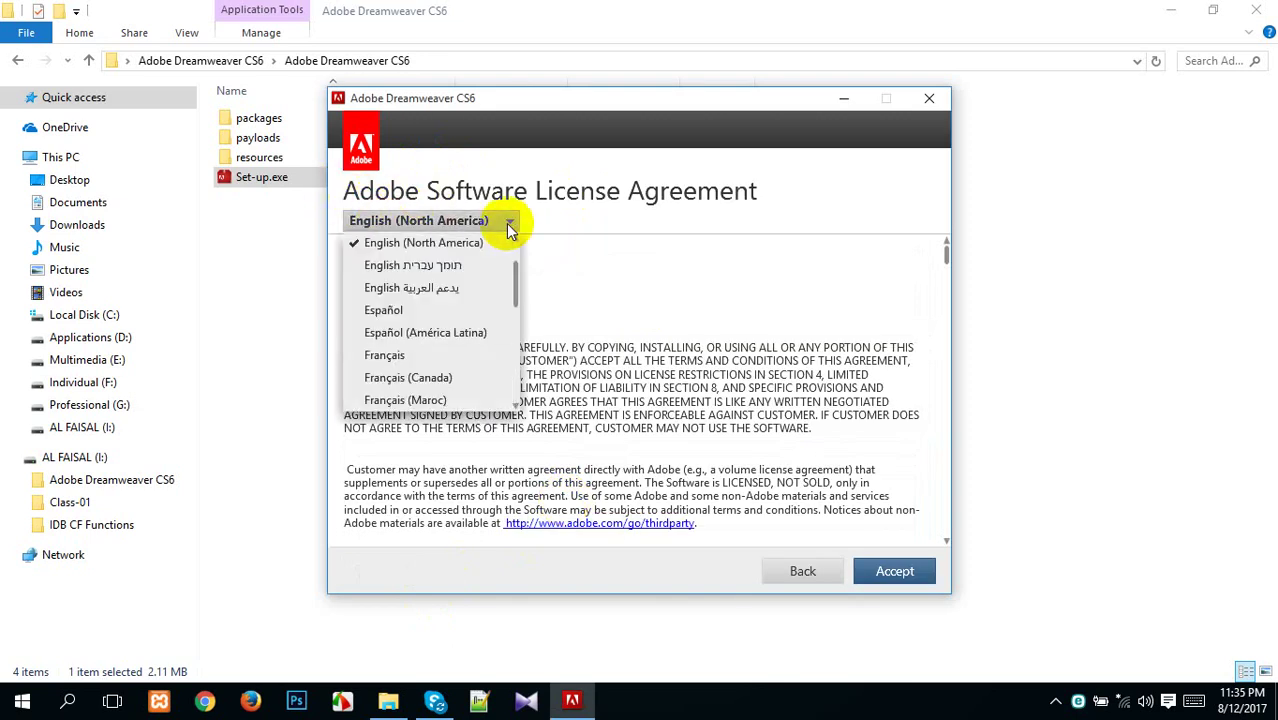
pyautogui.click(459, 246)
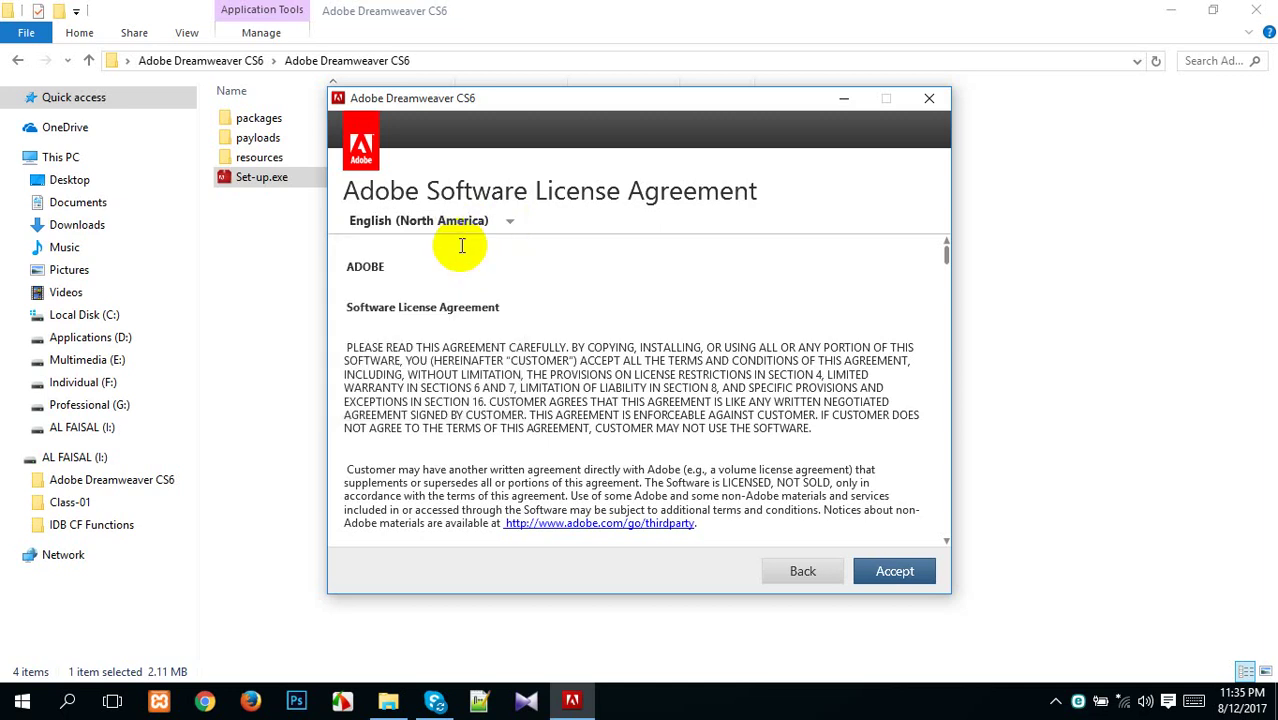
pyautogui.click(895, 572)
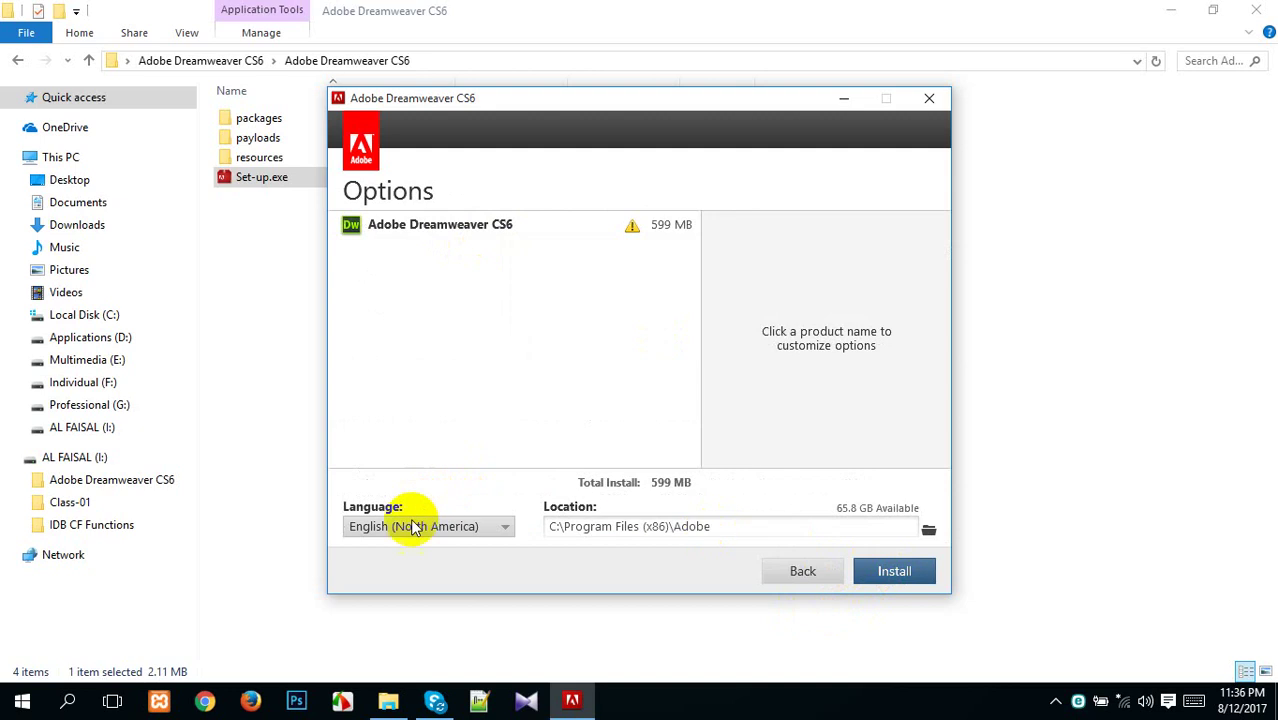
# Install Dreamweaver CS6 in English (North America) to C:\Program Files (x86)\Adobe, and close the installer when it completes.
pyautogui.click(471, 525)
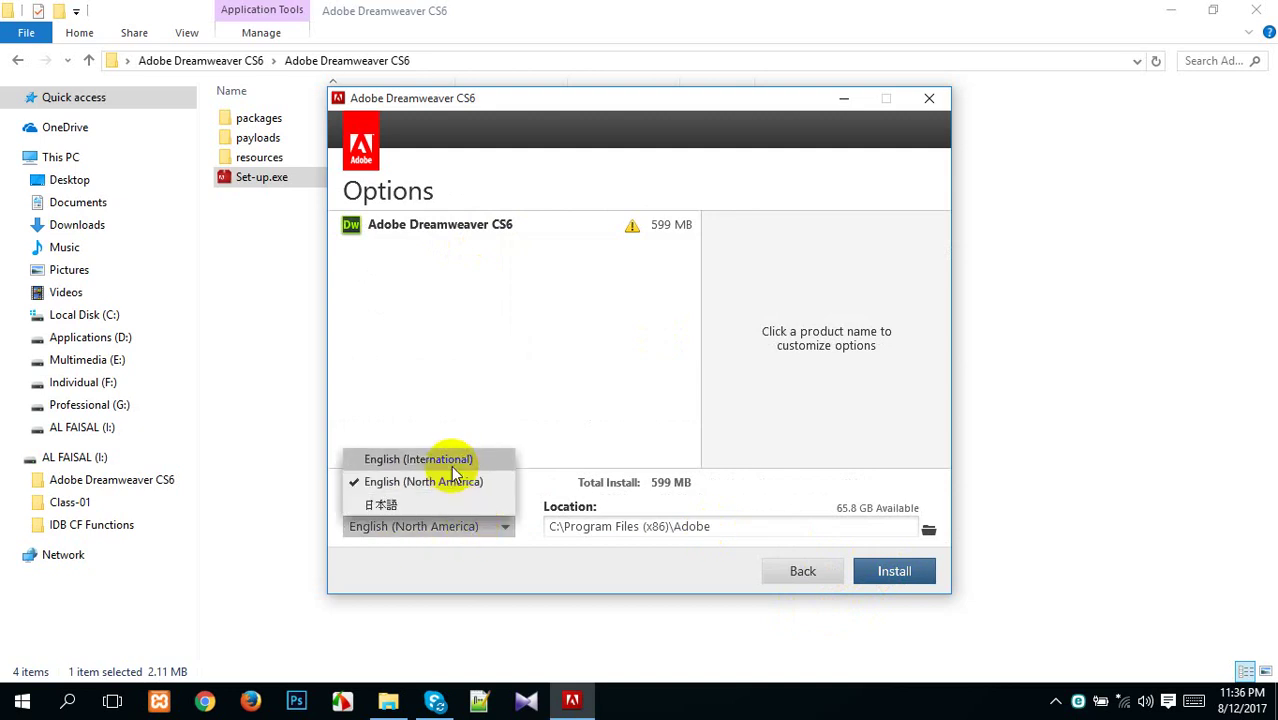
pyautogui.click(457, 482)
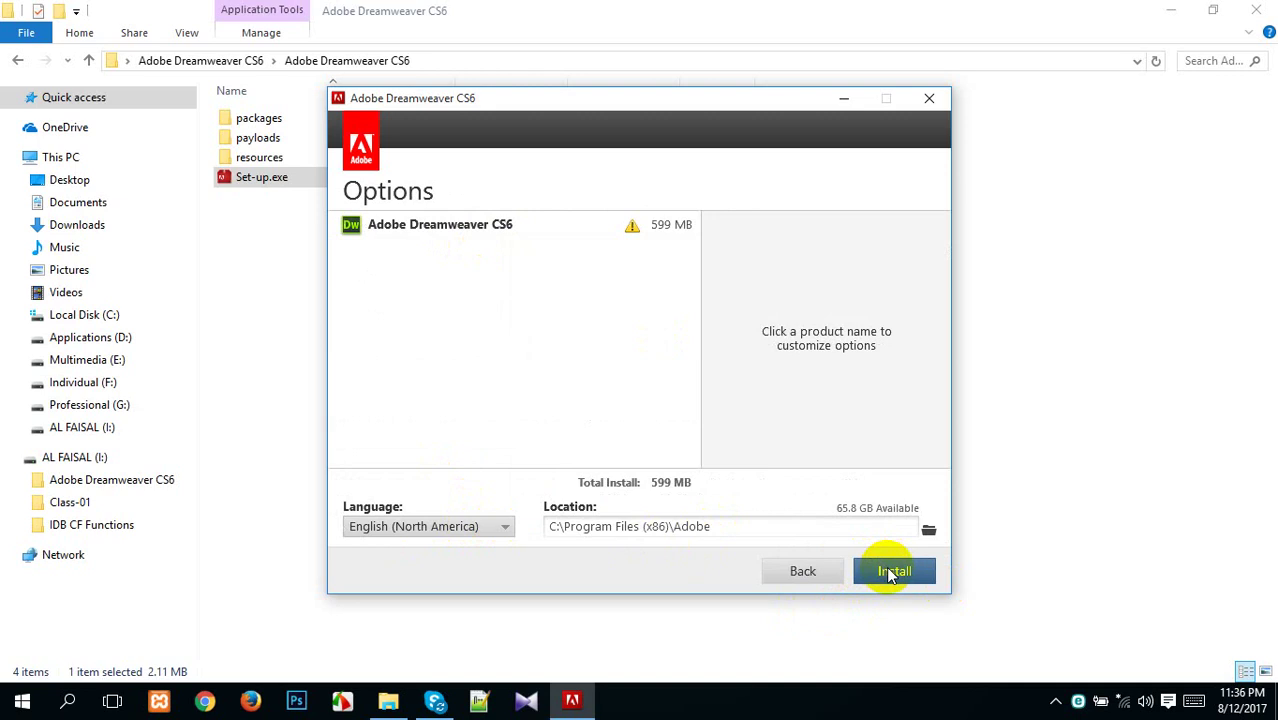
pyautogui.click(886, 568)
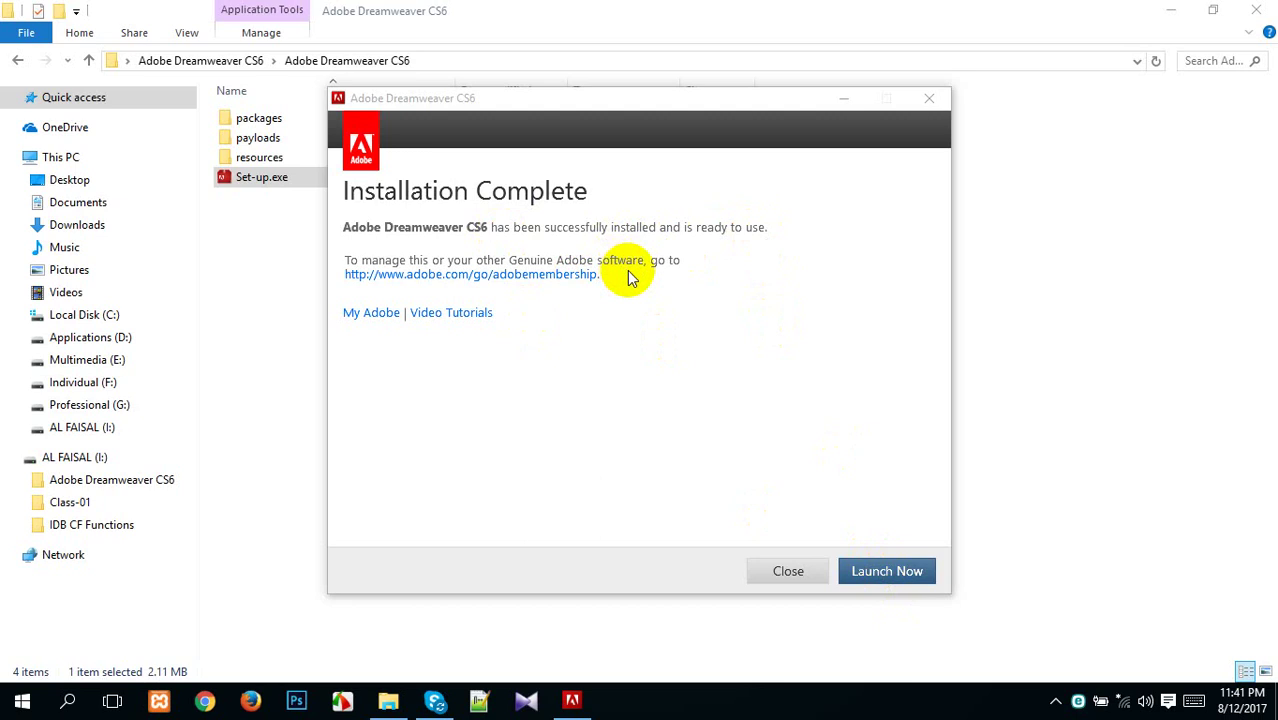
pyautogui.click(789, 571)
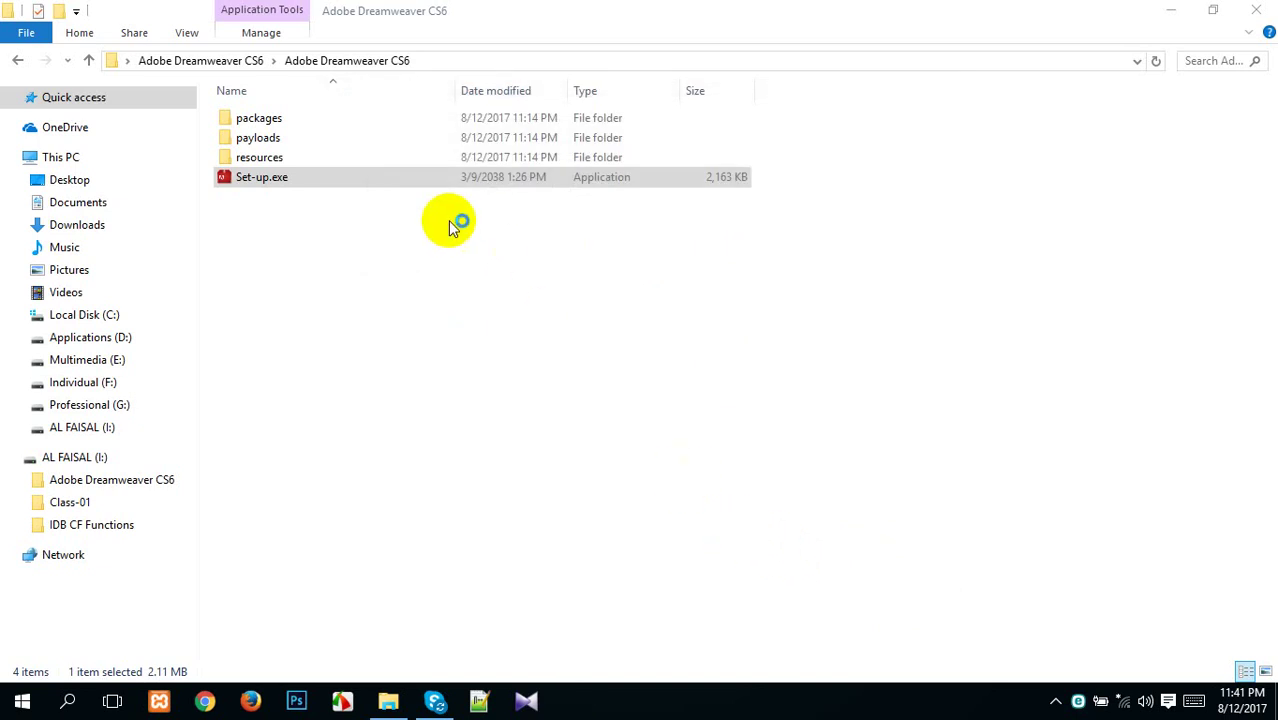
# Copy amtlib.dll from the Crack folder within the parent Adobe Dreamweaver CS6 folder.
pyautogui.click(189, 63)
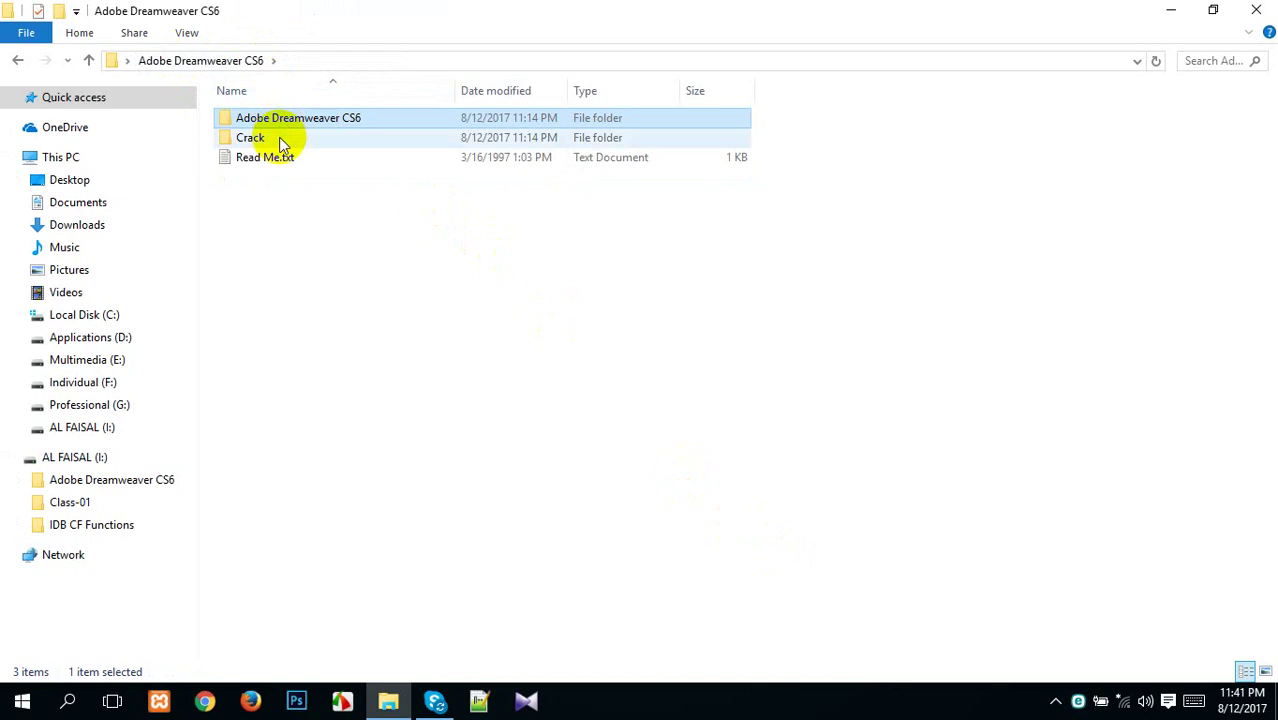
pyautogui.doubleClick(283, 140)
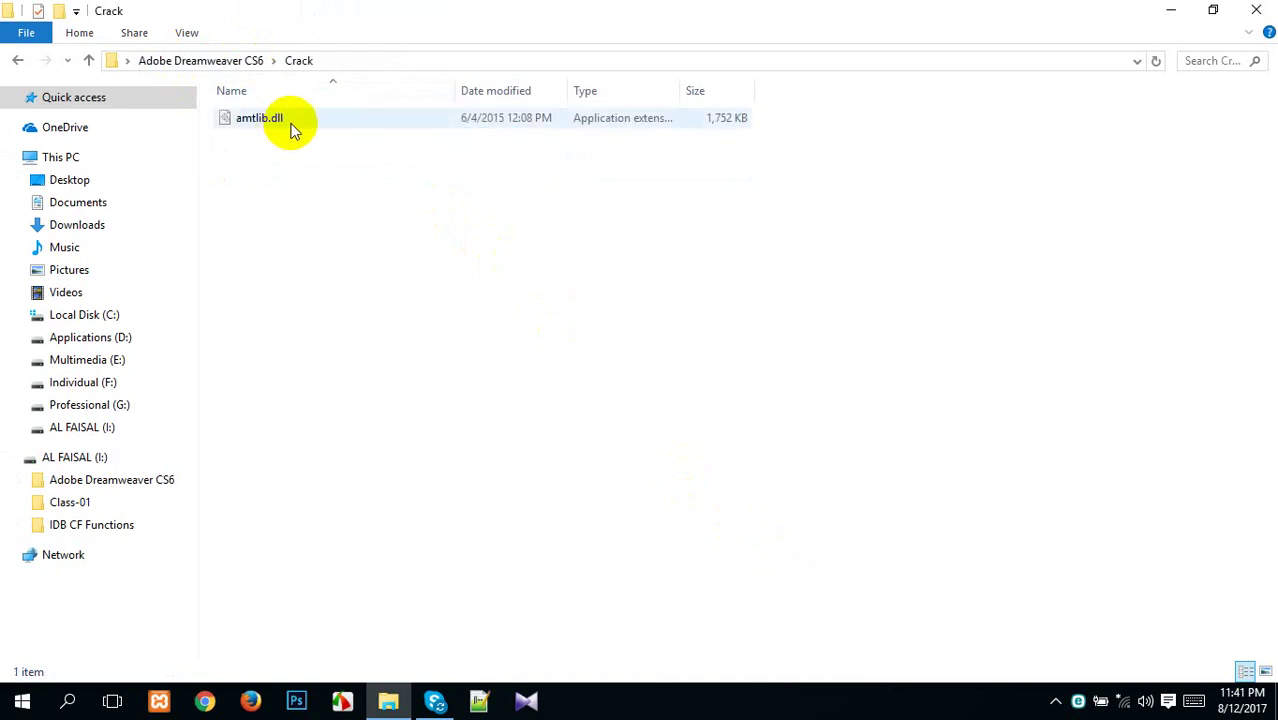
pyautogui.click(293, 127)
pyautogui.rightClick(293, 127)
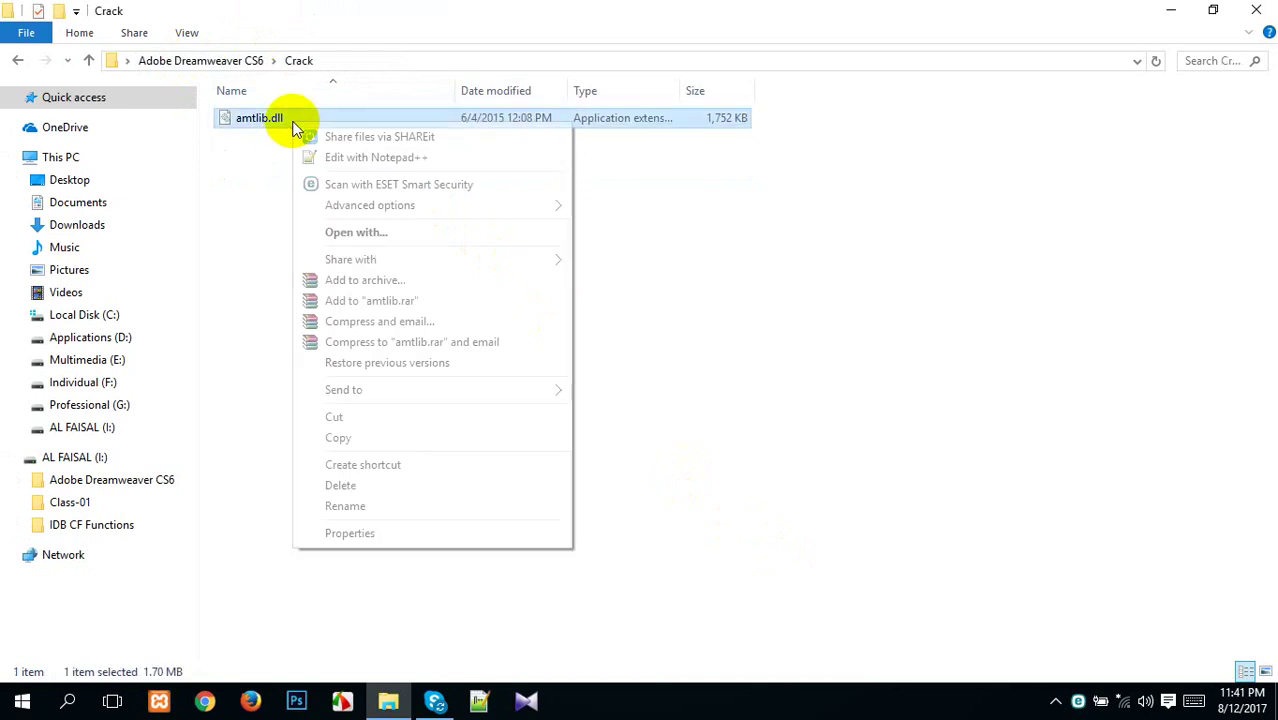
pyautogui.click(330, 437)
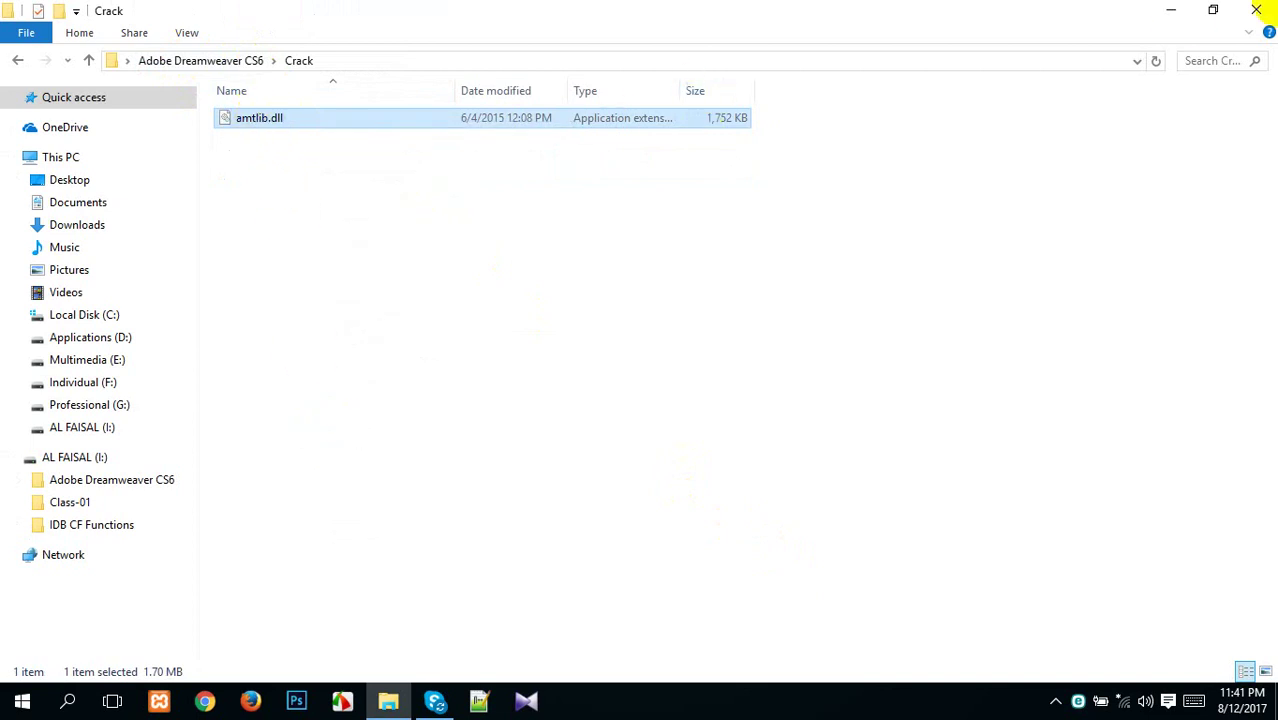
# Close the source folder and open C:\Program Files (x86)\Adobe\Adobe Dreamweaver CS6 through This PC.
pyautogui.click(1256, 10)
pyautogui.doubleClick(34, 40)
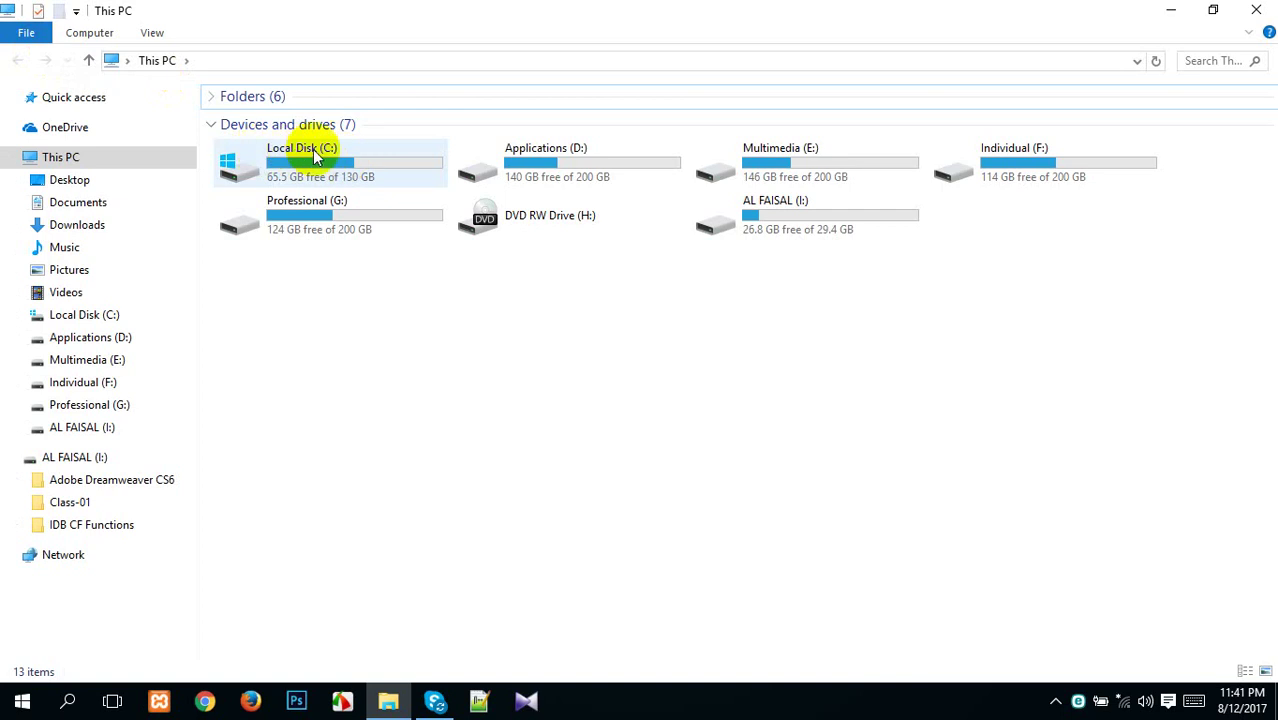
pyautogui.click(328, 159)
pyautogui.doubleClick(328, 159)
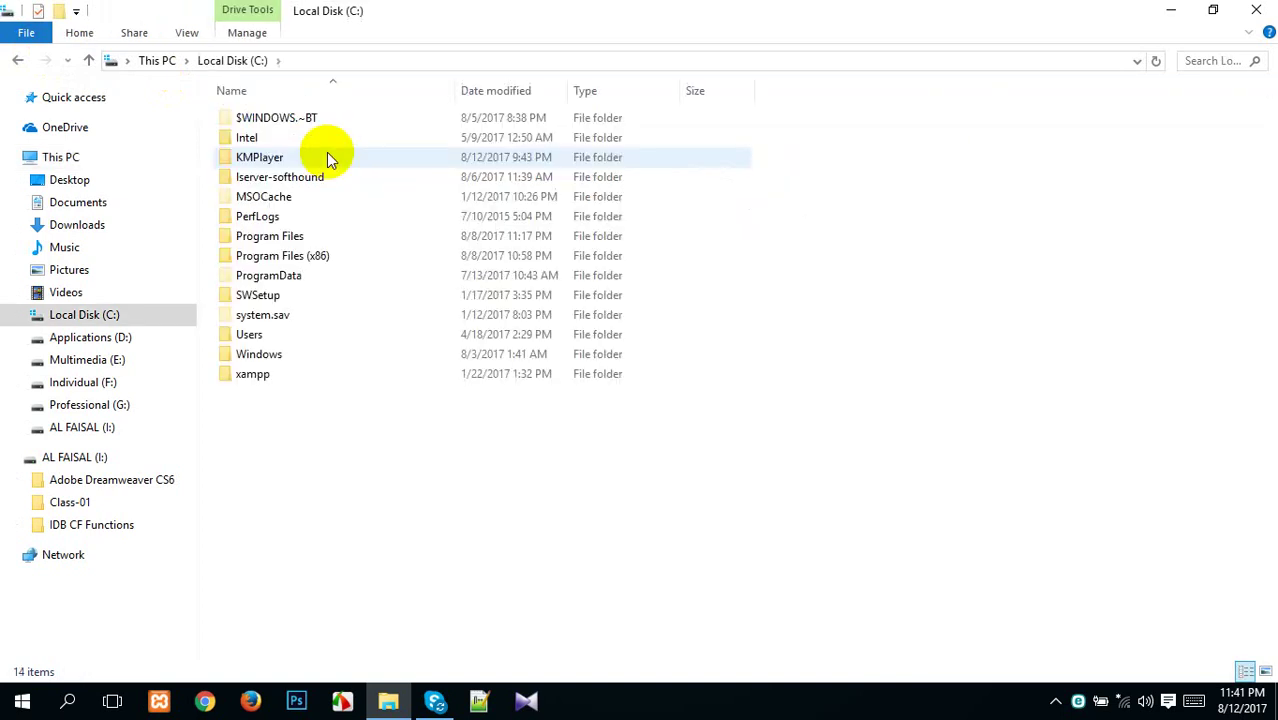
pyautogui.doubleClick(311, 255)
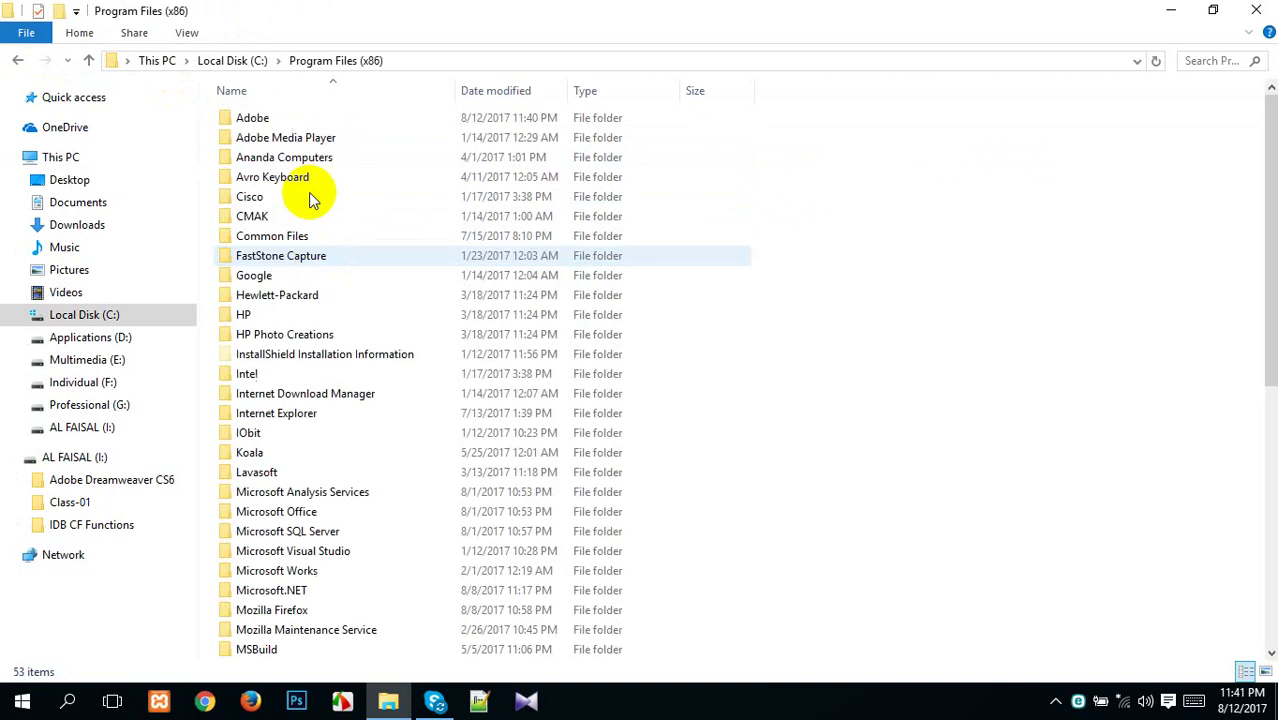
pyautogui.doubleClick(298, 123)
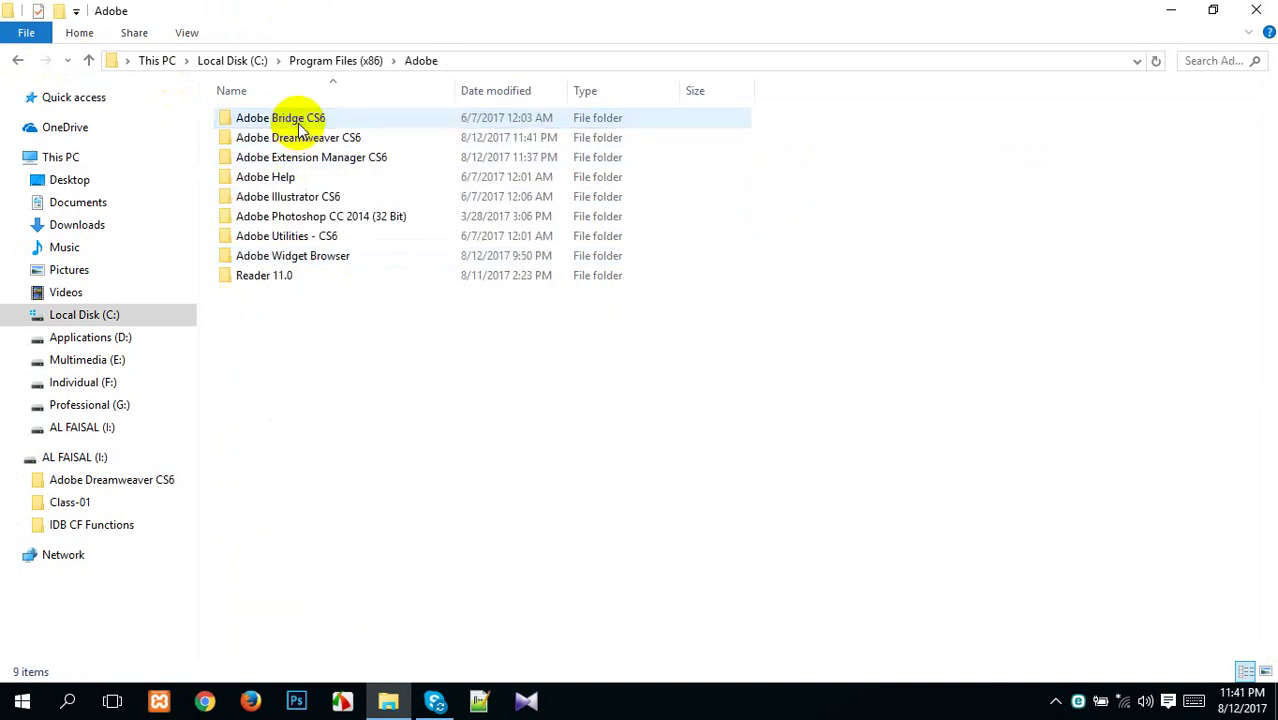
pyautogui.doubleClick(357, 142)
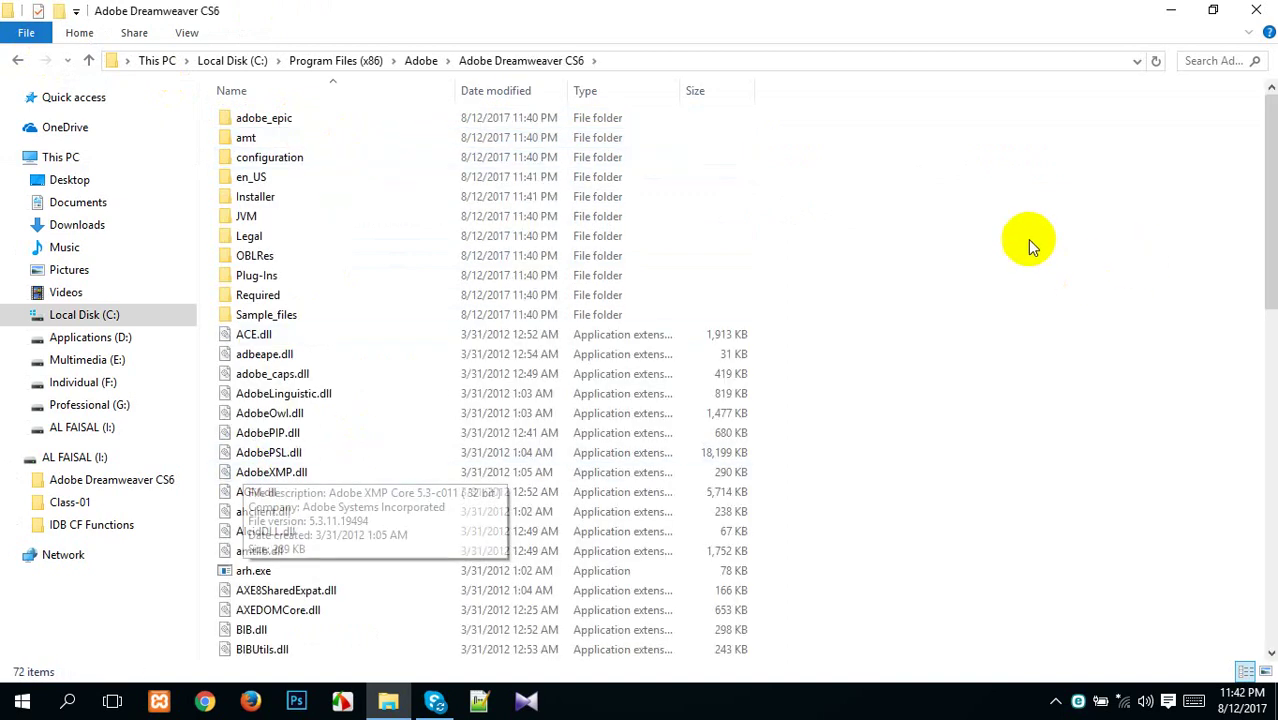
# Paste amtlib.dll into the Dreamweaver CS6 program folder, replacing the existing file, and close the folder window.
pyautogui.rightClick(978, 229)
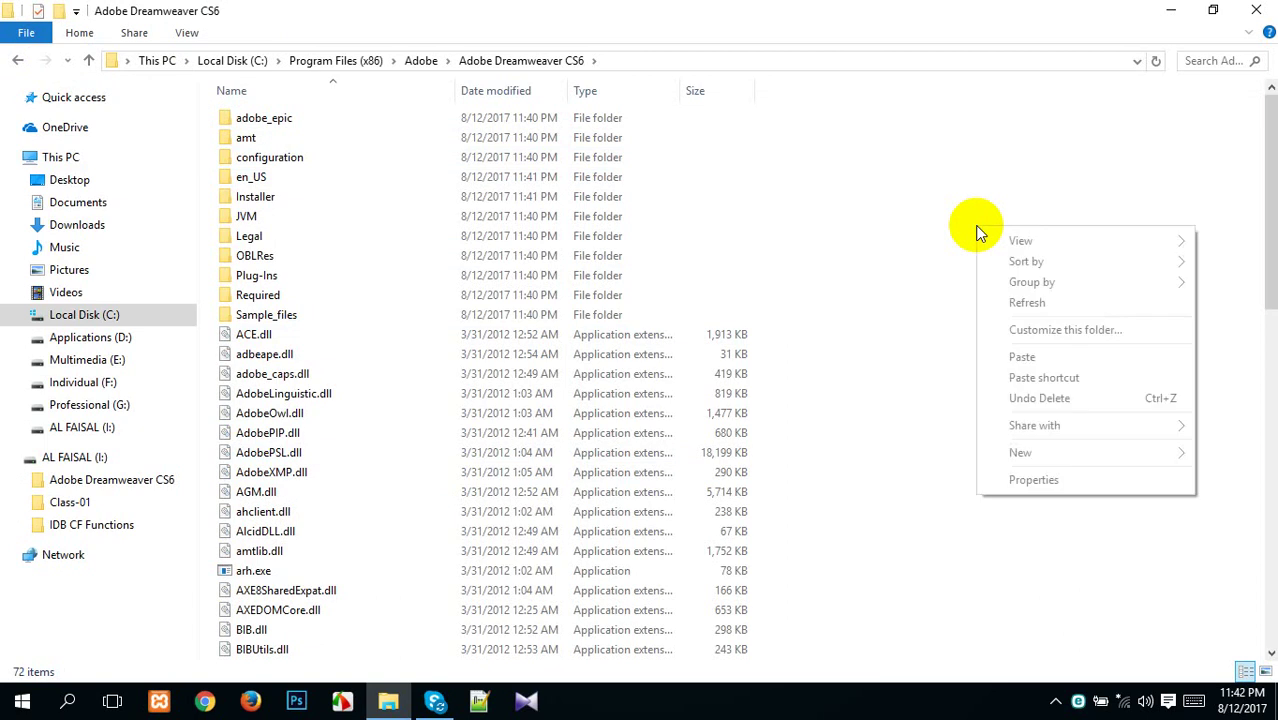
pyautogui.click(1022, 357)
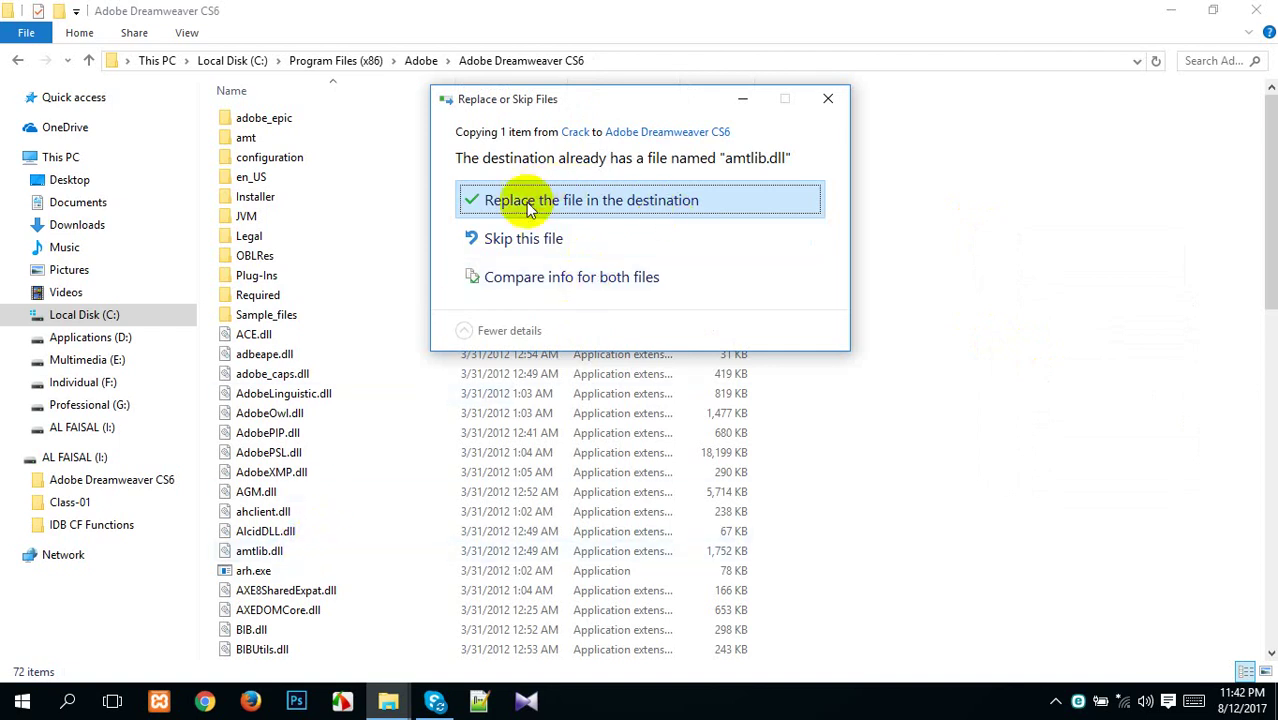
pyautogui.click(580, 204)
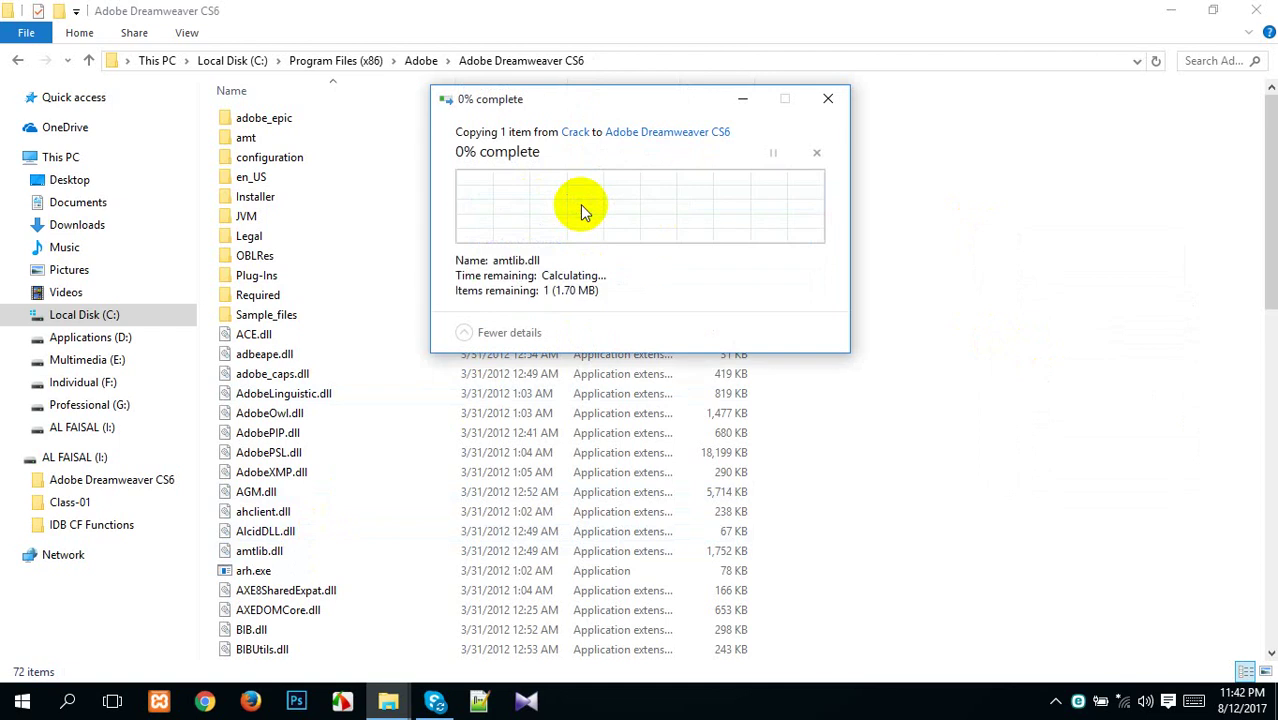
pyautogui.click(592, 225)
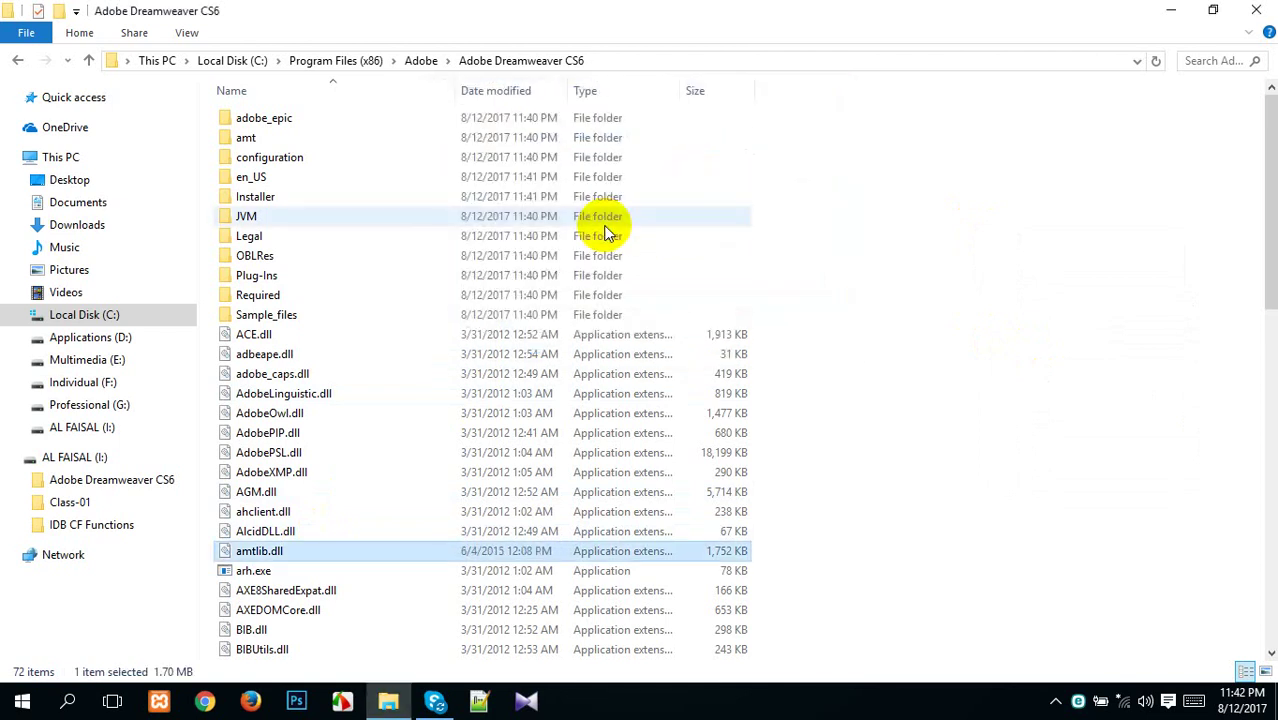
pyautogui.click(1266, 8)
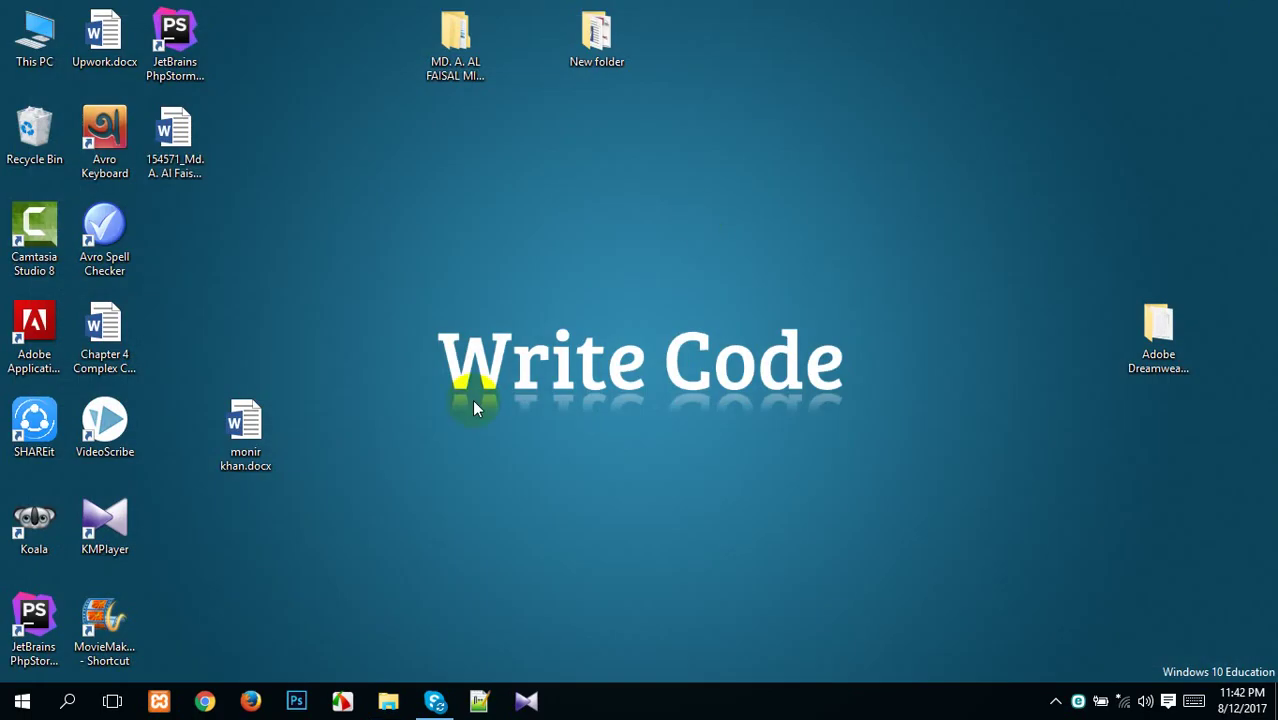
# Launch Adobe Dreamweaver CS6 and accept the preselected file types for its default editor setting.
pyautogui.click(22, 701)
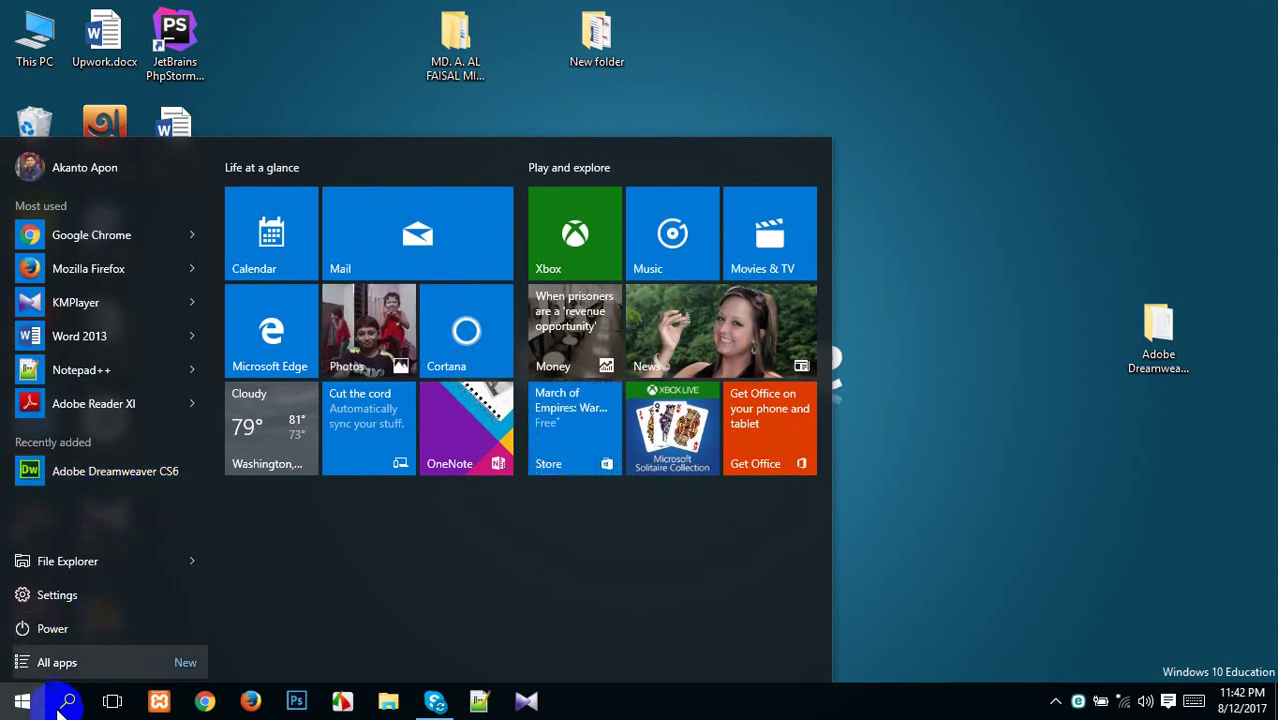
pyautogui.click(55, 665)
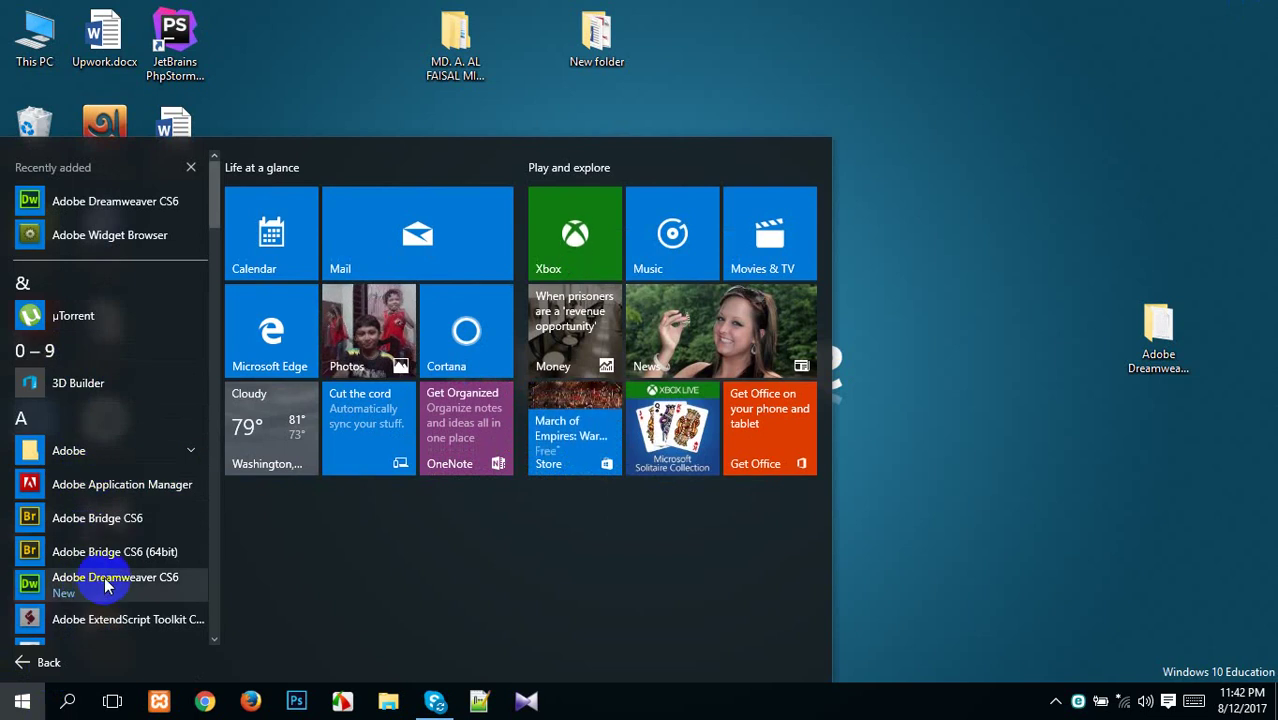
pyautogui.click(947, 484)
pyautogui.click(22, 701)
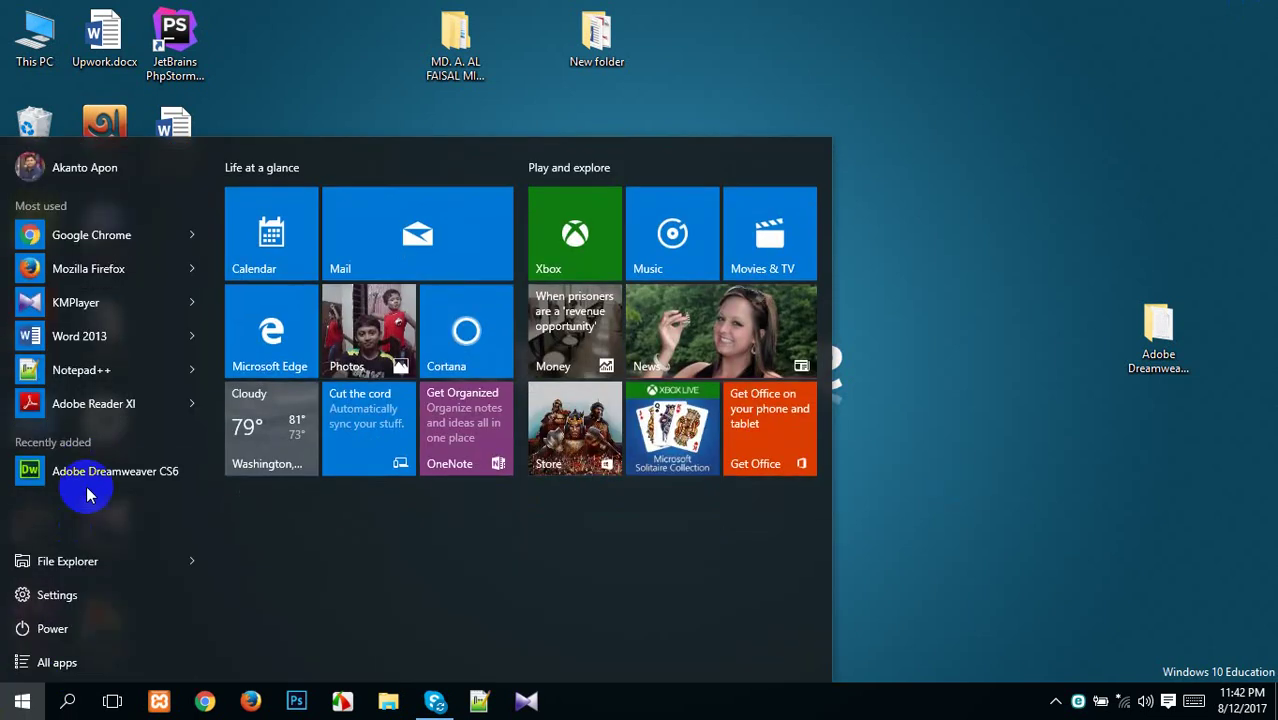
pyautogui.click(91, 470)
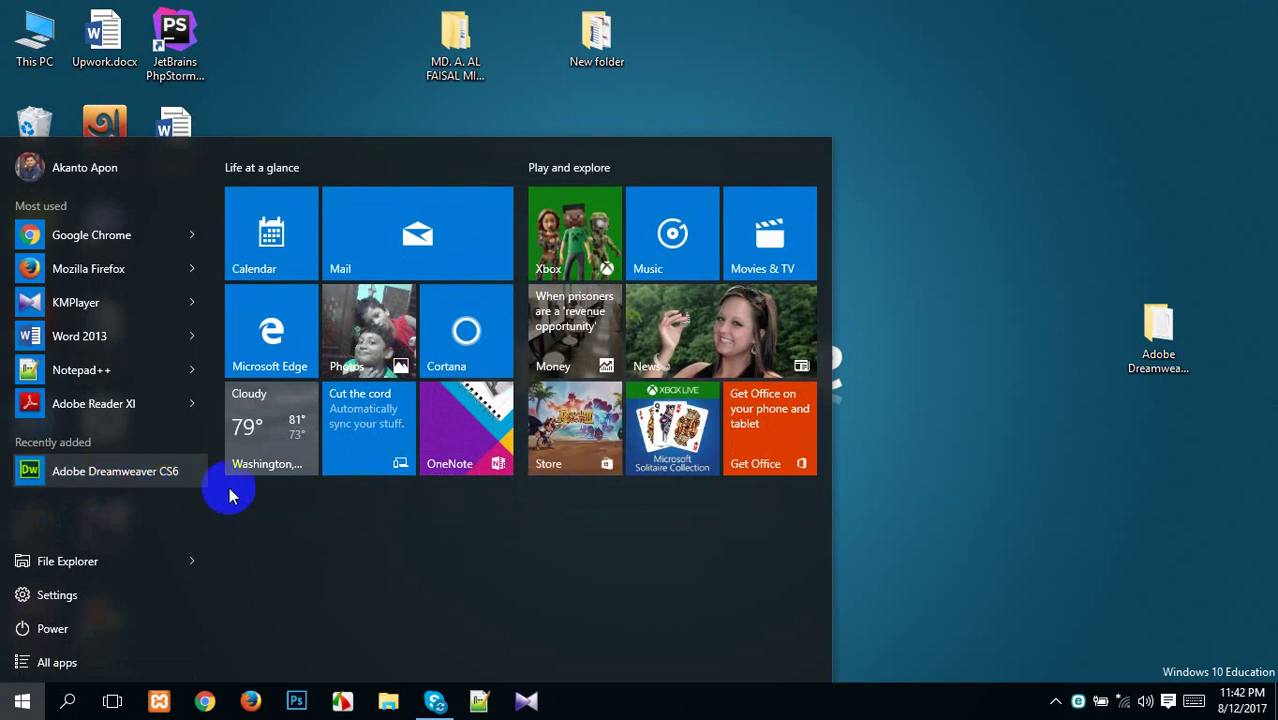
pyautogui.click(160, 479)
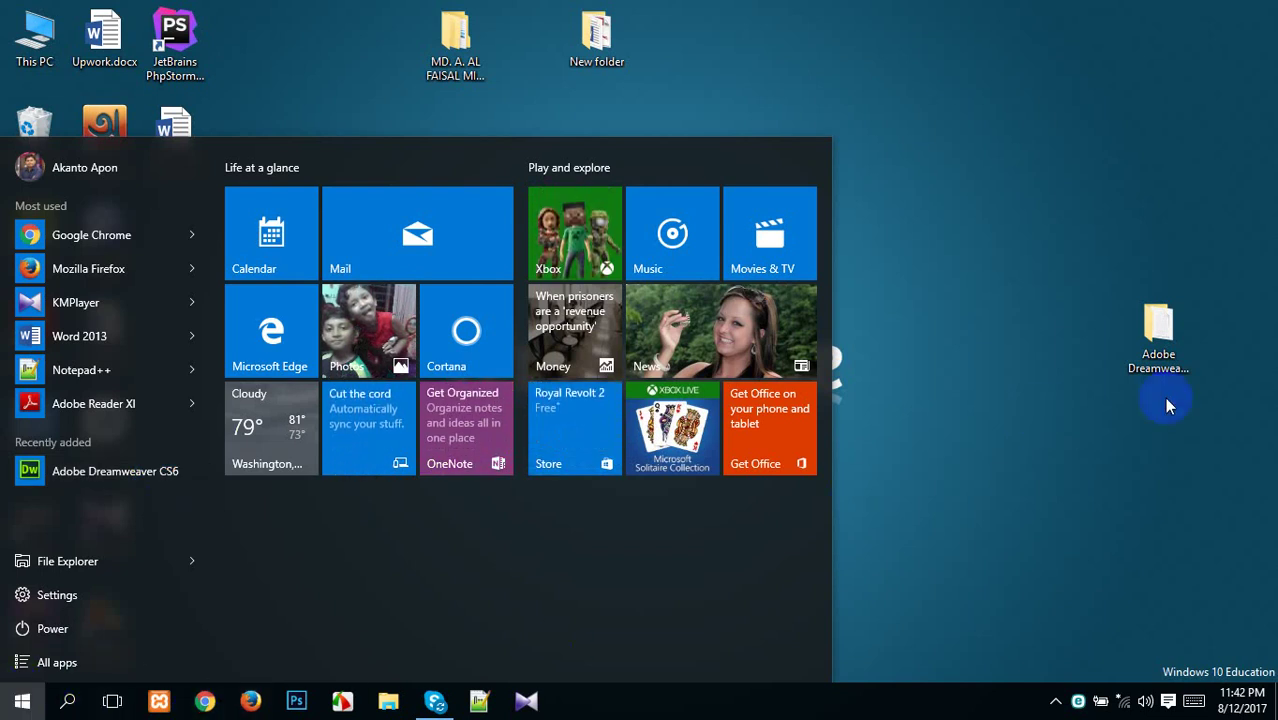
pyautogui.click(1036, 409)
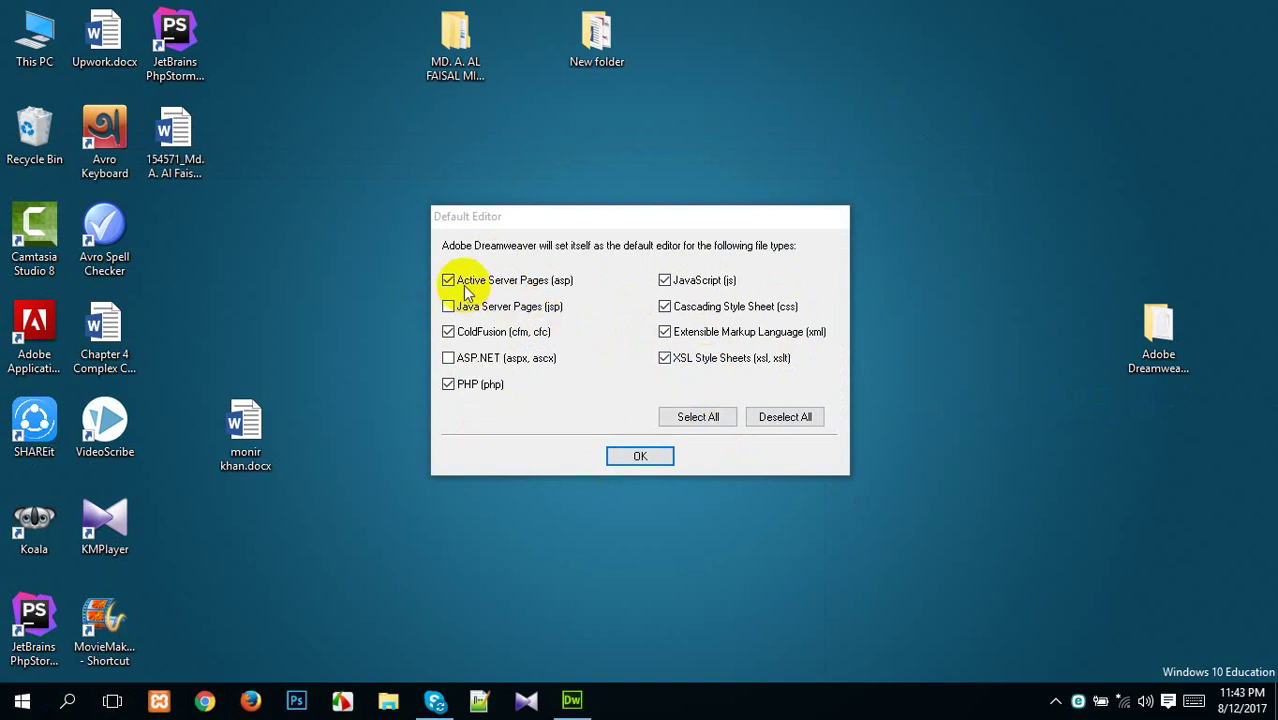
pyautogui.click(641, 457)
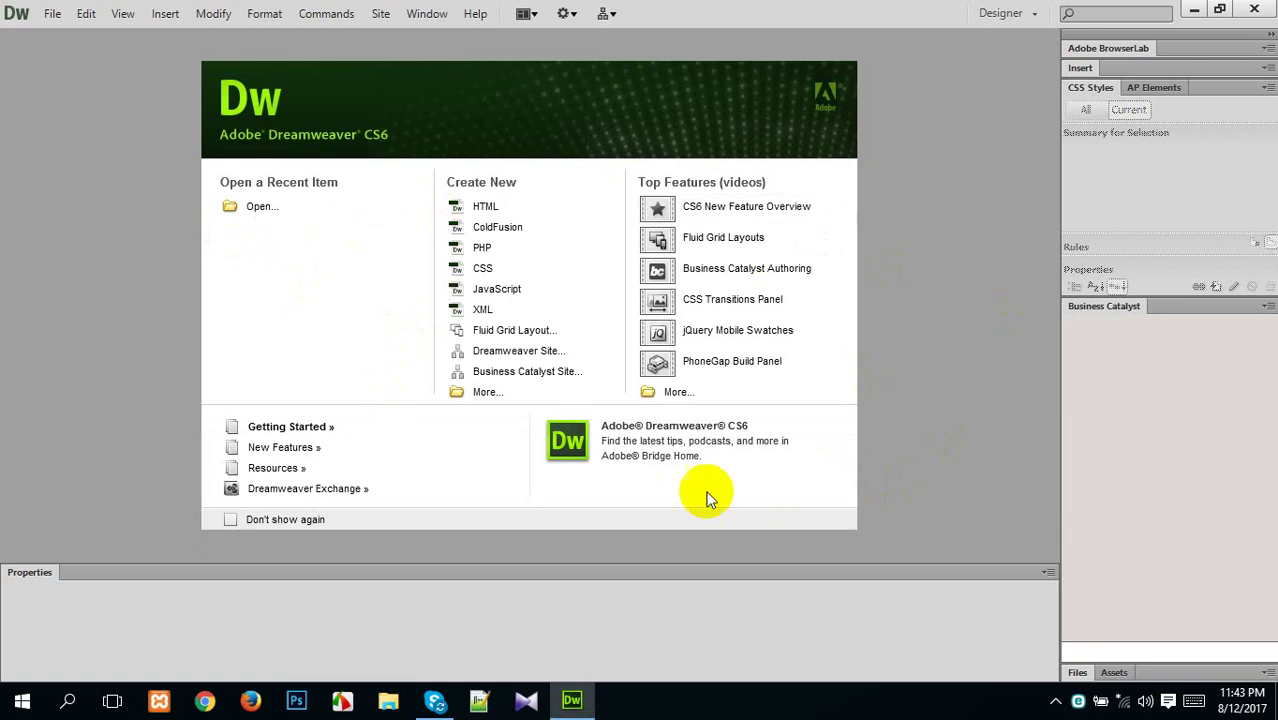
# Create a new HTML document and show it in Code view.
pyautogui.click(485, 210)
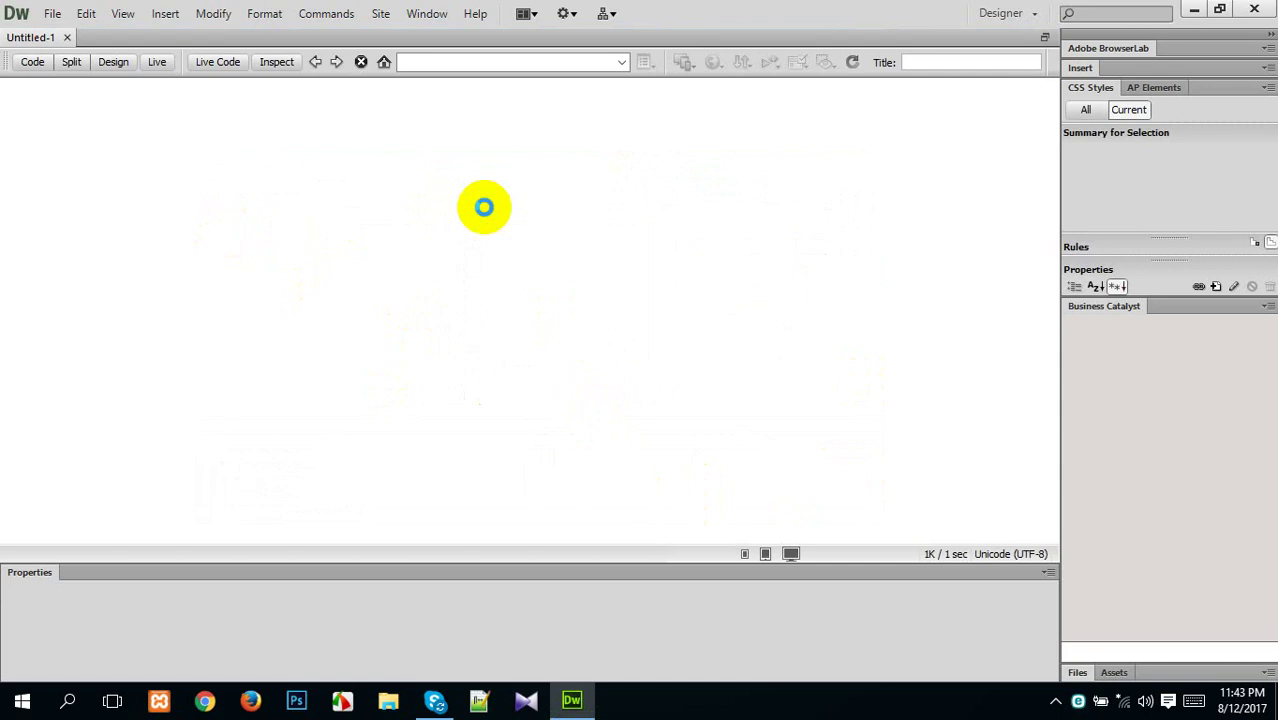
pyautogui.click(25, 62)
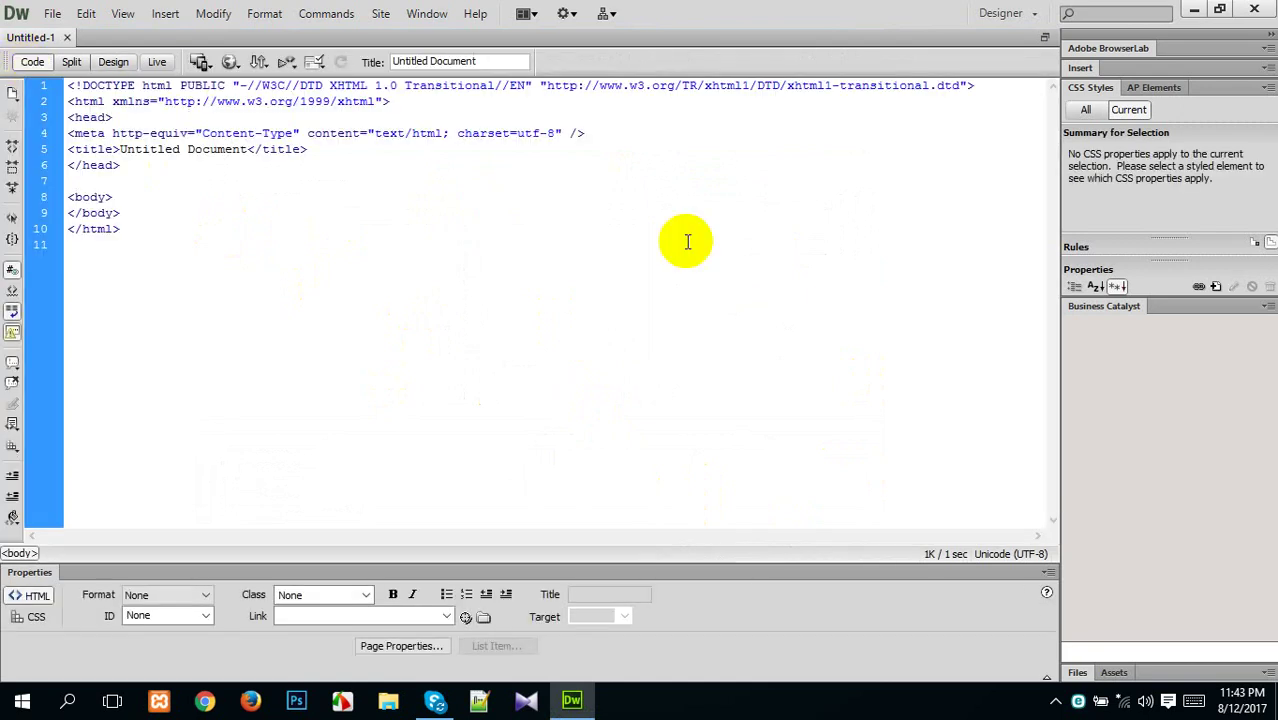